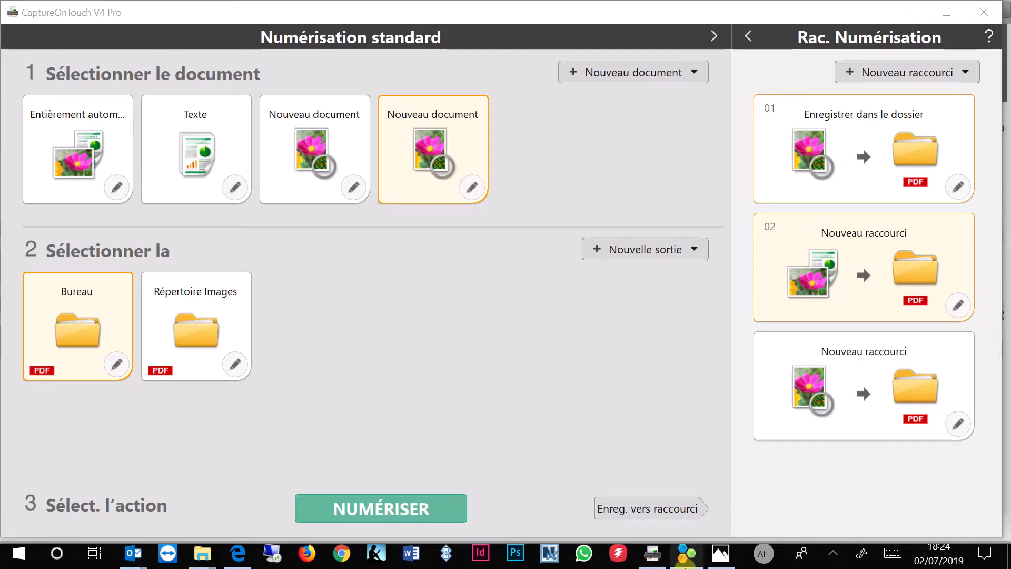
click(720, 553)
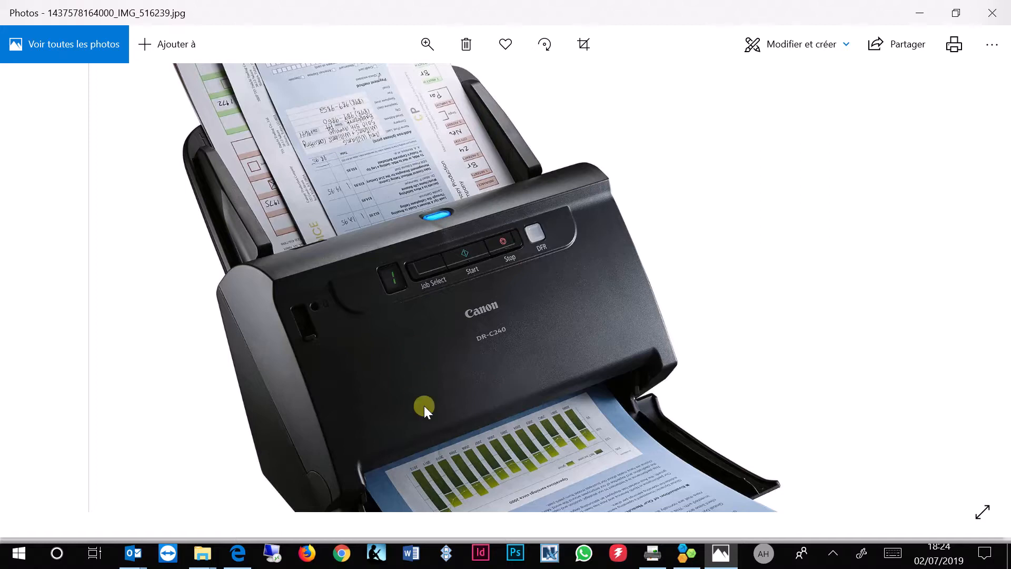
click(652, 552)
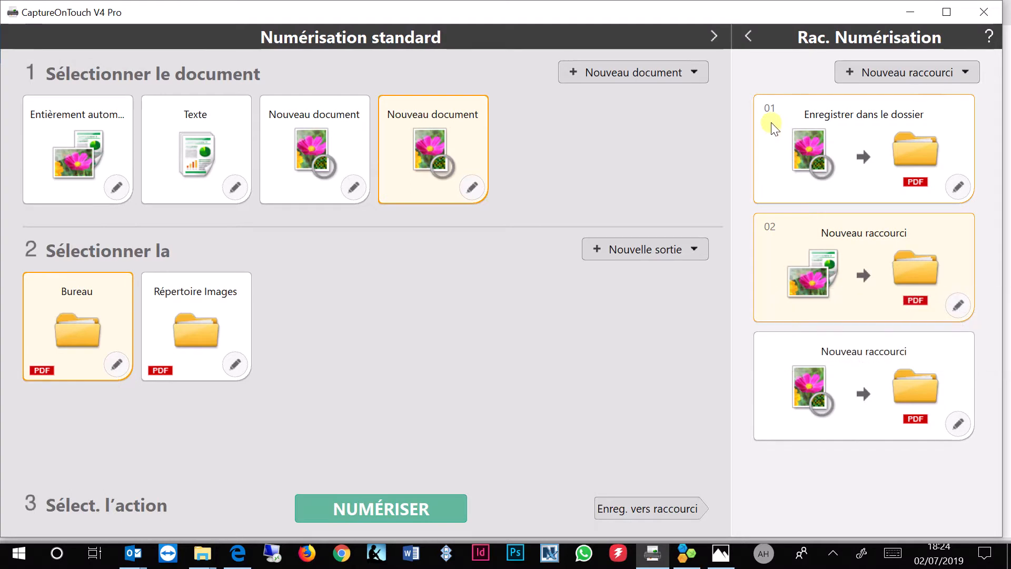
click(676, 560)
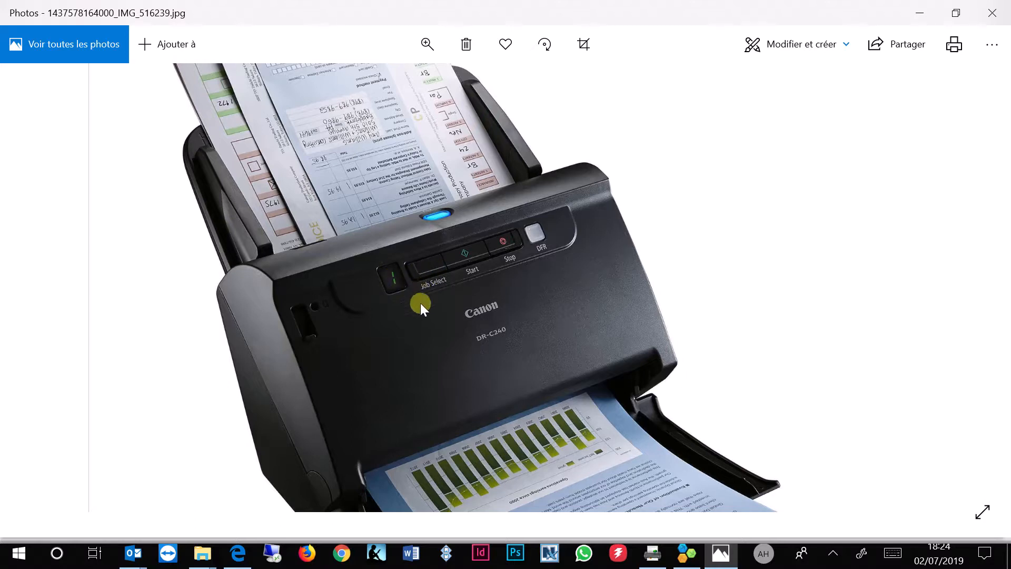
click(652, 553)
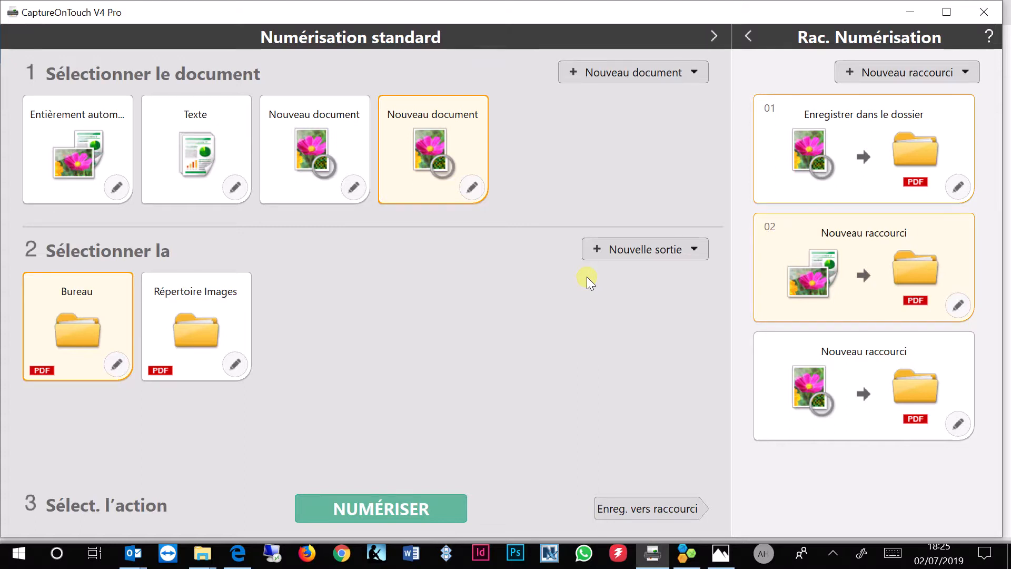
Review the second shortcut's batch separation settings and its patch code detail dialog
mouse_move(860, 252)
click(957, 308)
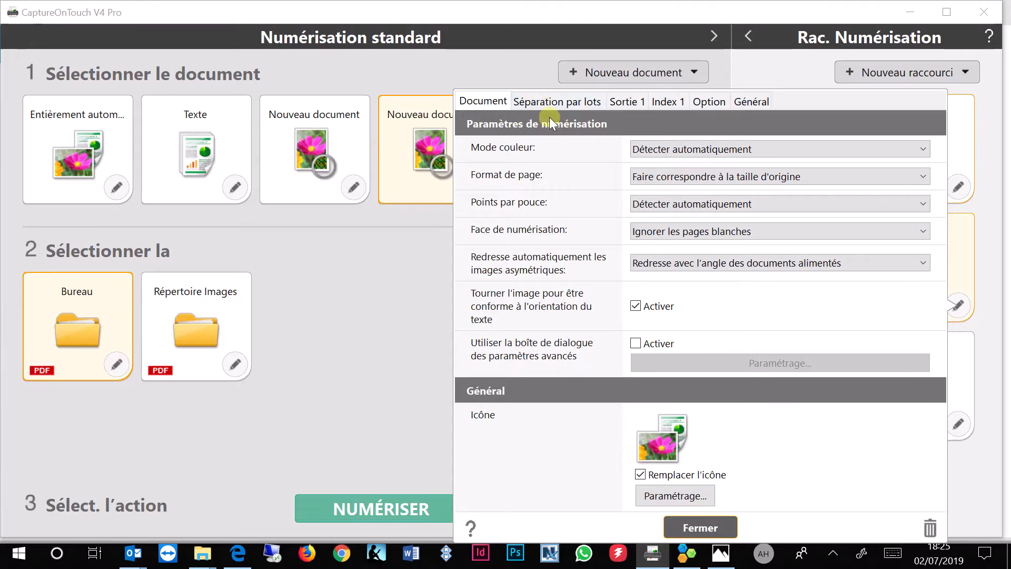
click(533, 100)
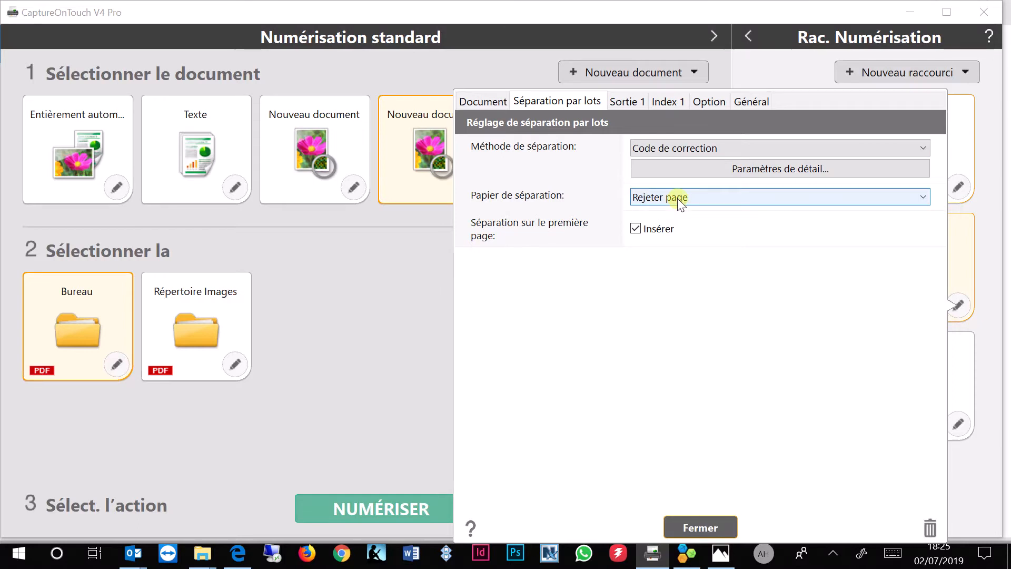
click(710, 169)
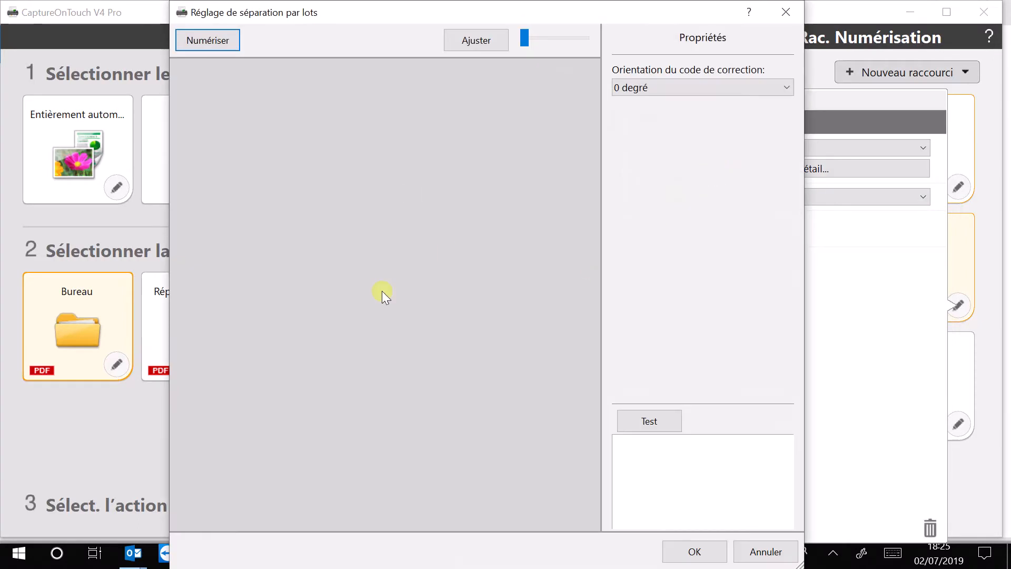
click(786, 11)
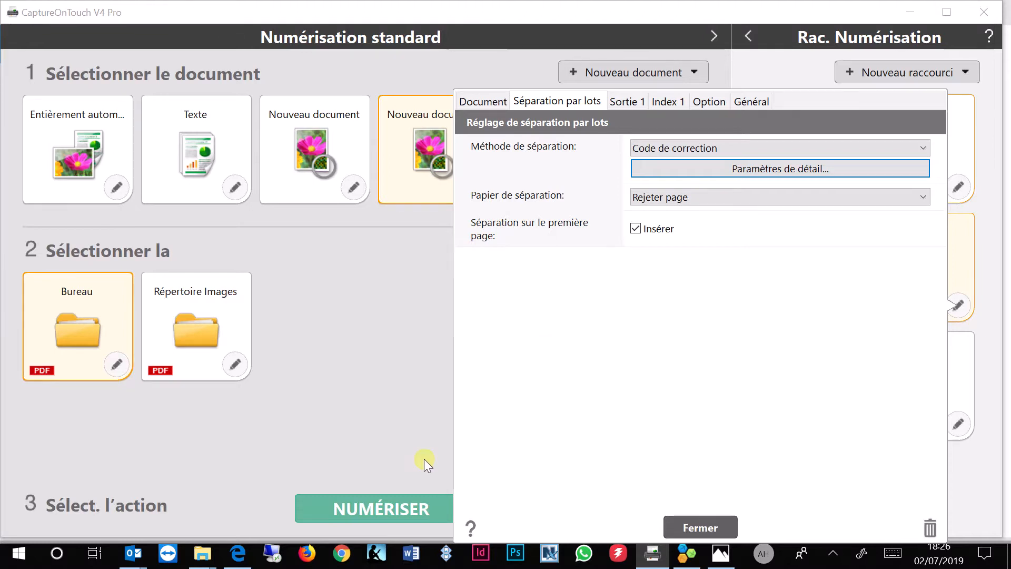
Open the PATCH T (A4).pdf separator sheet to view it, then close the shortcut settings
mouse_move(205, 560)
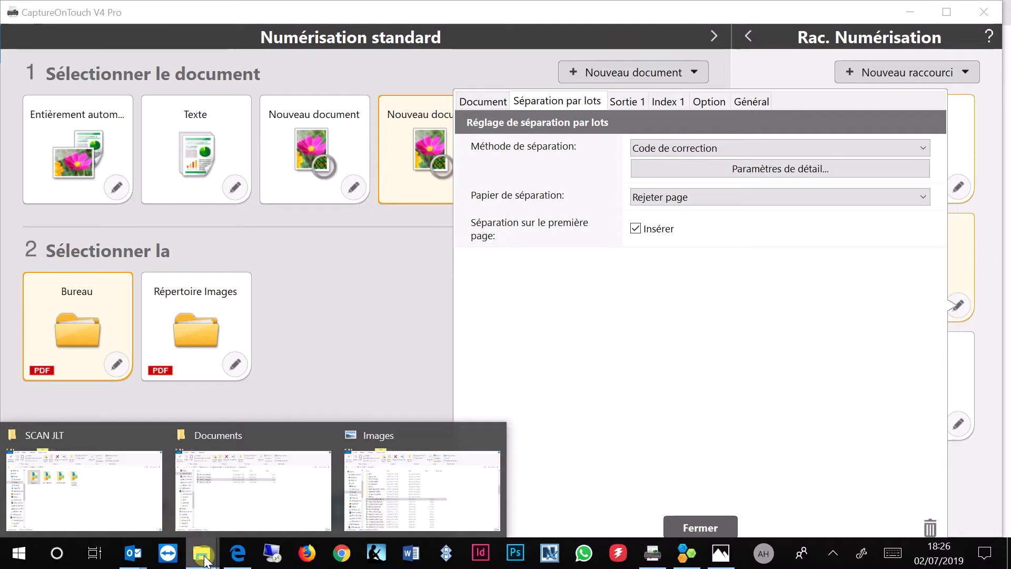
click(253, 438)
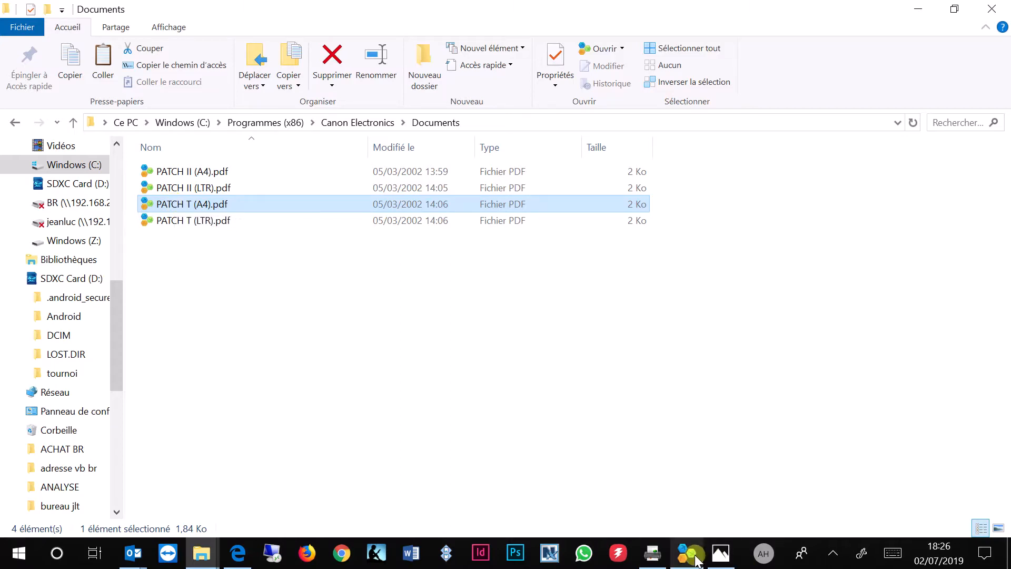
key(Return)
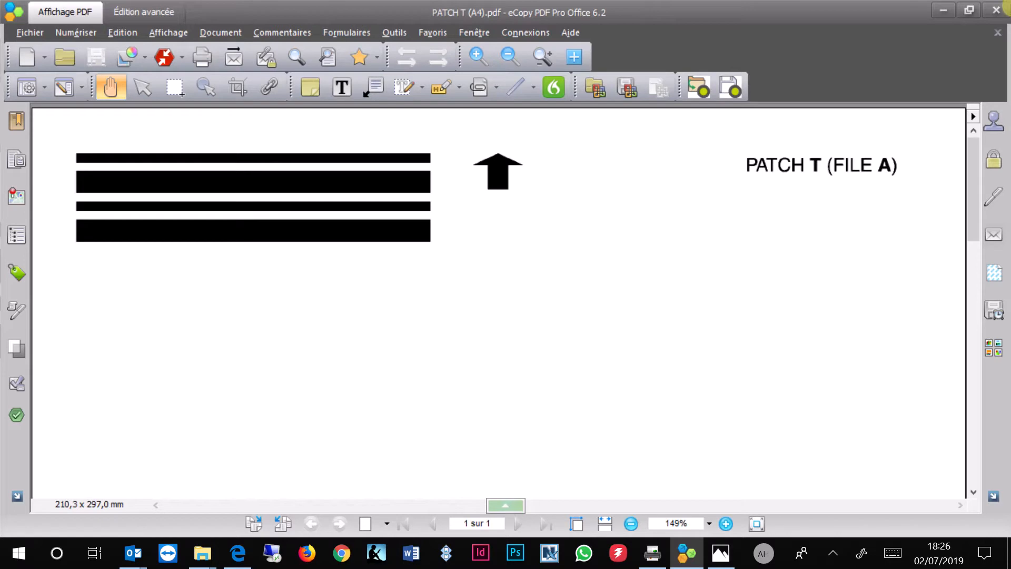
click(943, 10)
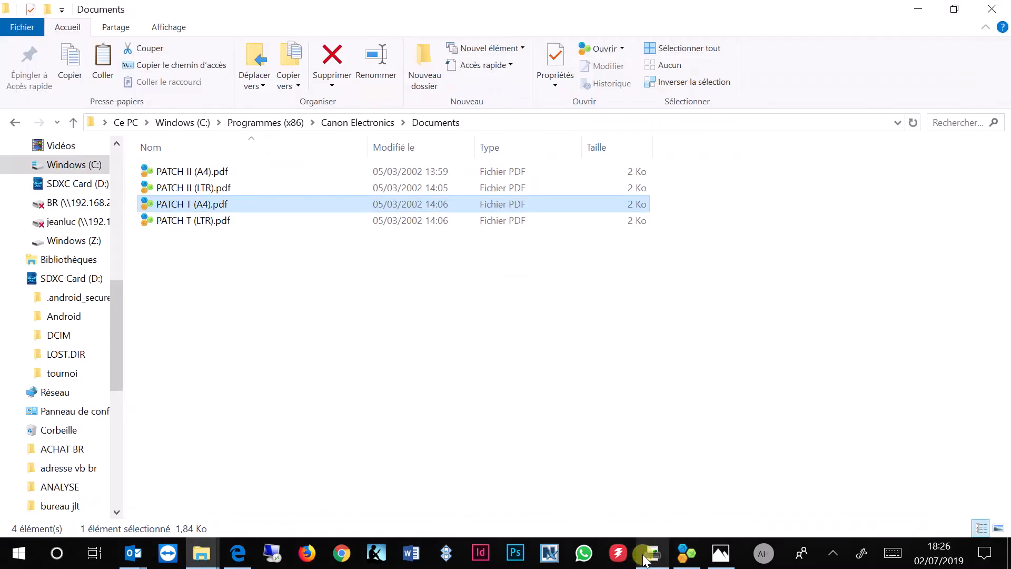
click(653, 553)
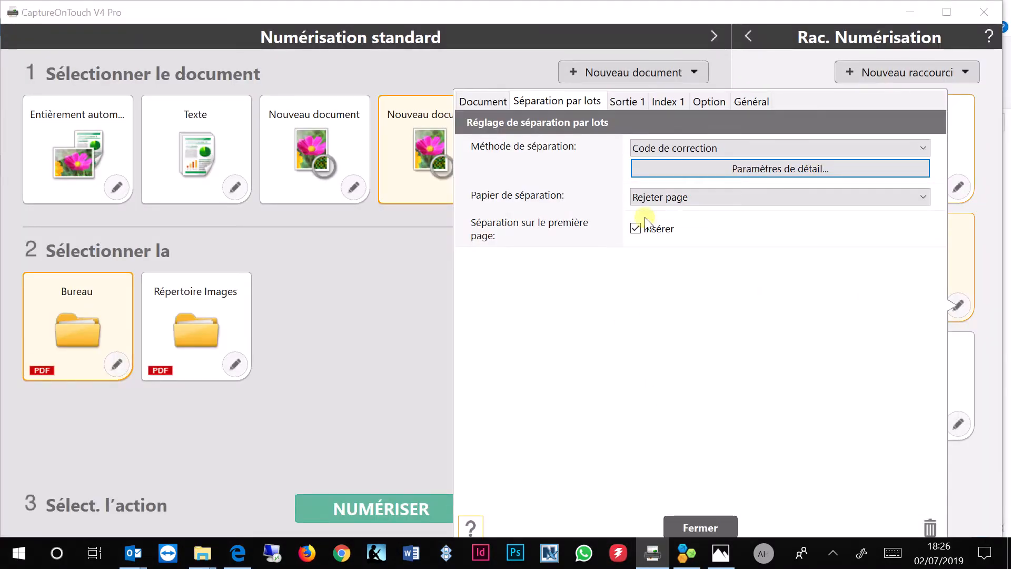
click(690, 528)
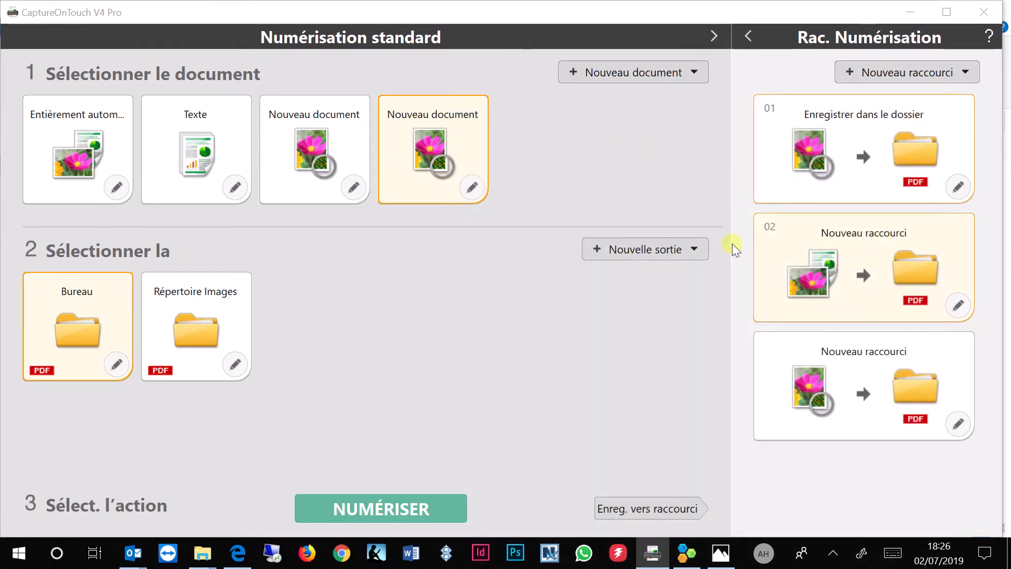
Check the second shortcut's output folder and delete all contents of the SCAN JLT folder
click(958, 305)
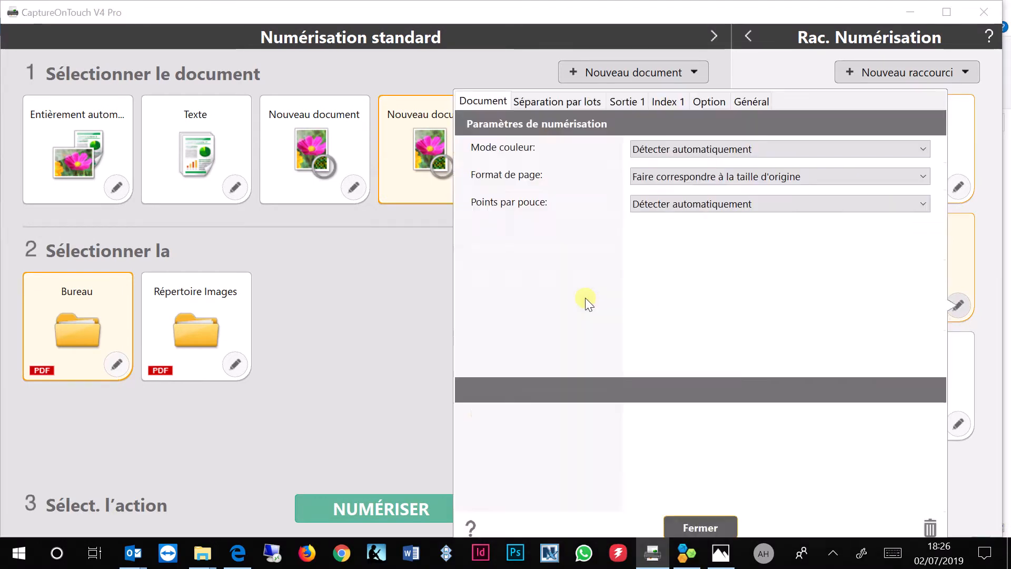
click(629, 101)
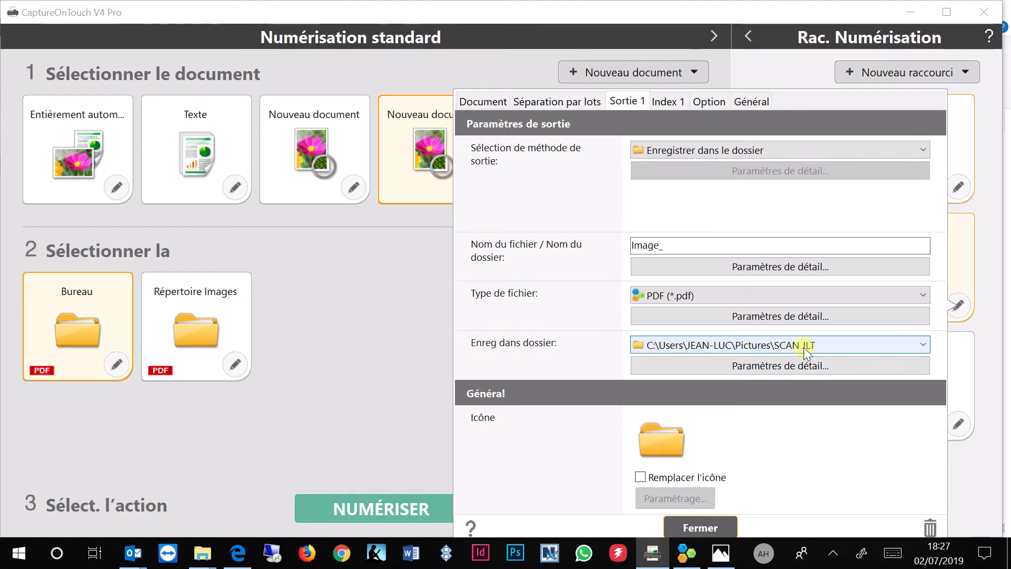
mouse_move(219, 556)
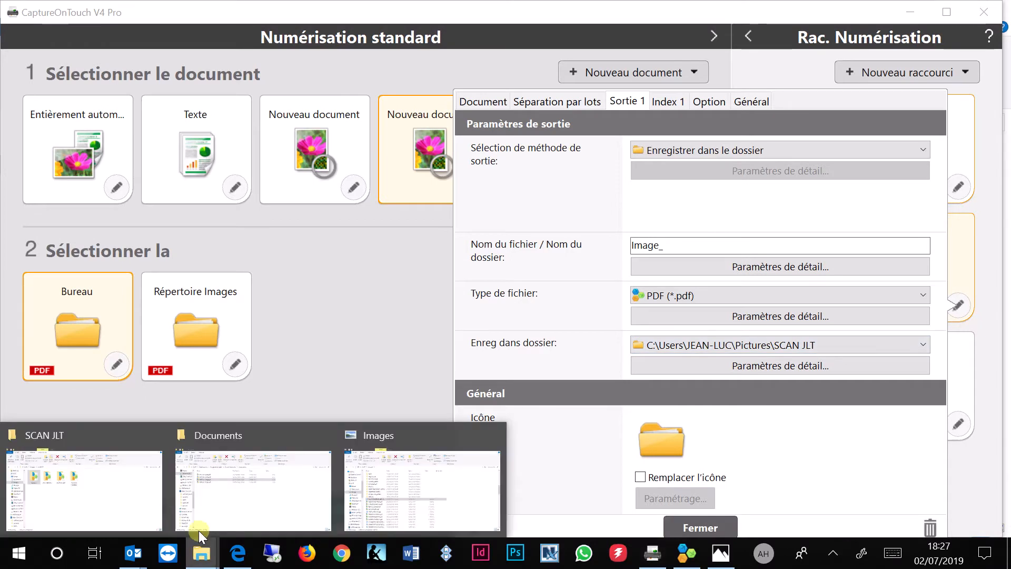
click(127, 437)
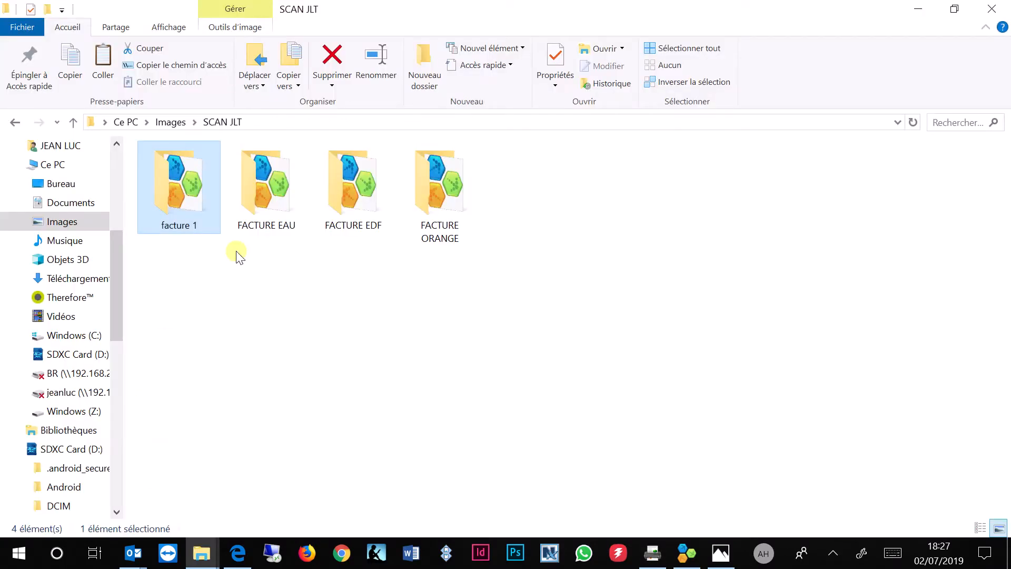
key(ctrl+a)
key(Delete)
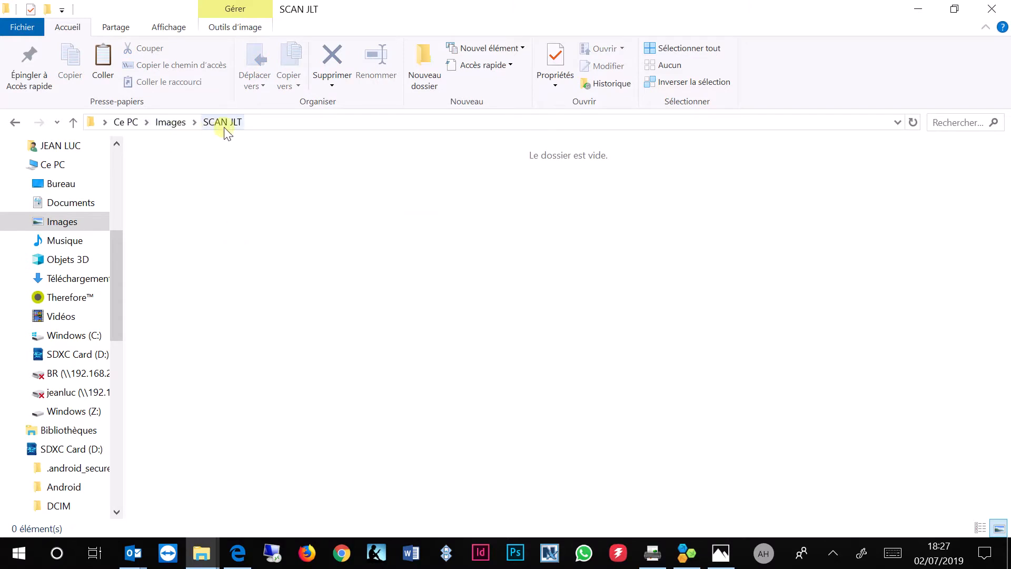
Review the output file name and folder name settings, then close the shortcut settings
key(alt+Tab)
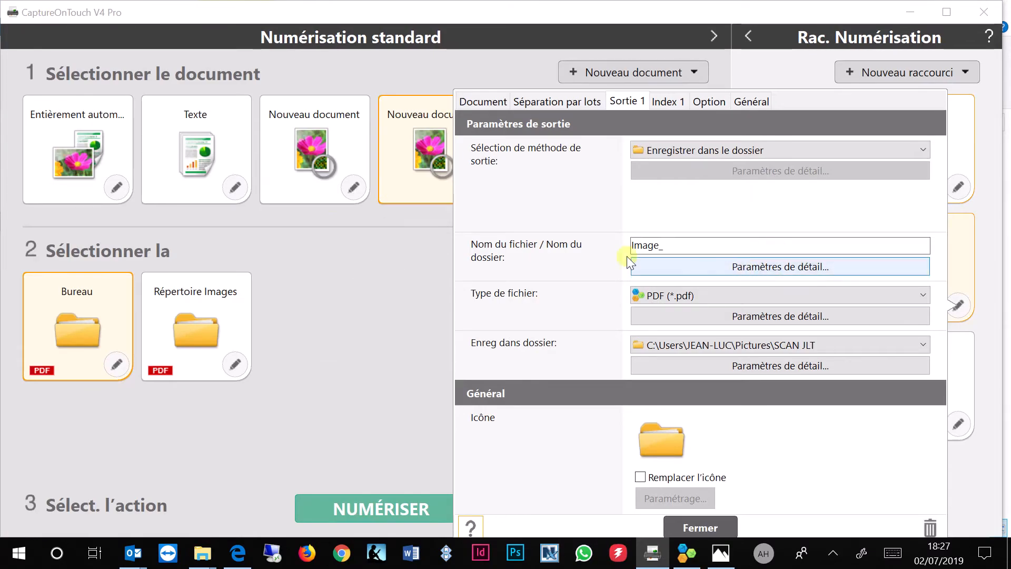
click(763, 270)
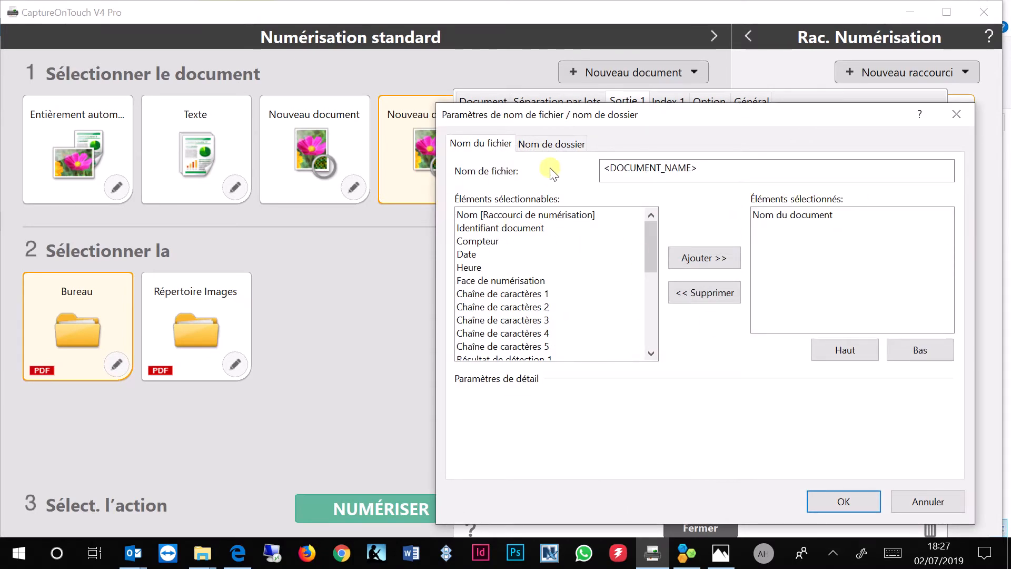
click(542, 146)
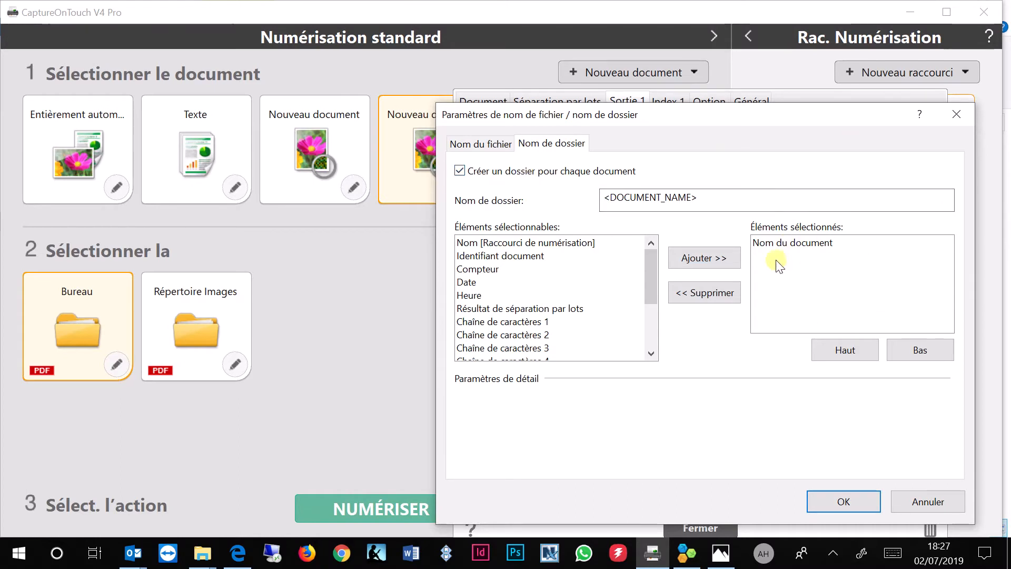
click(821, 505)
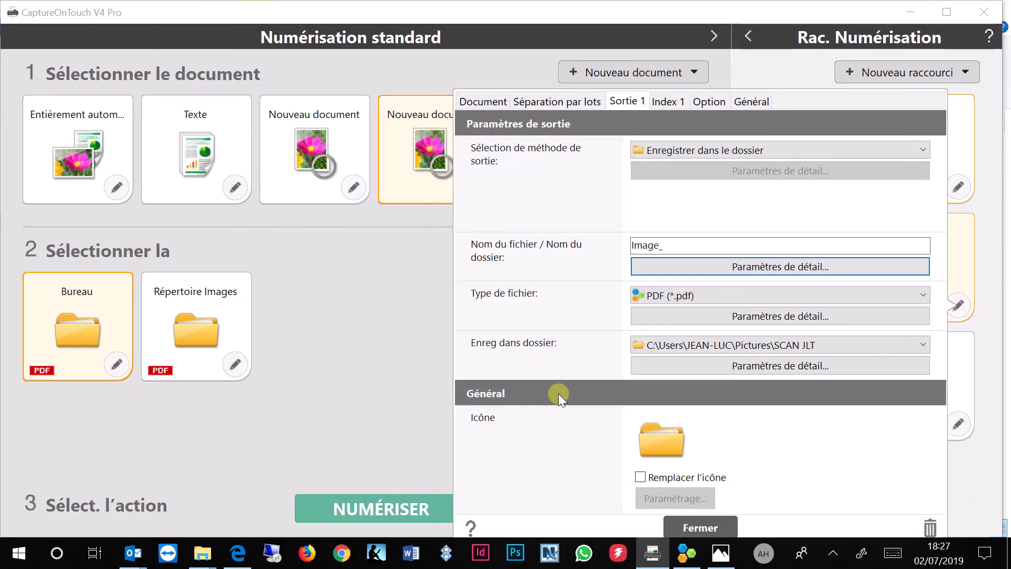
click(702, 528)
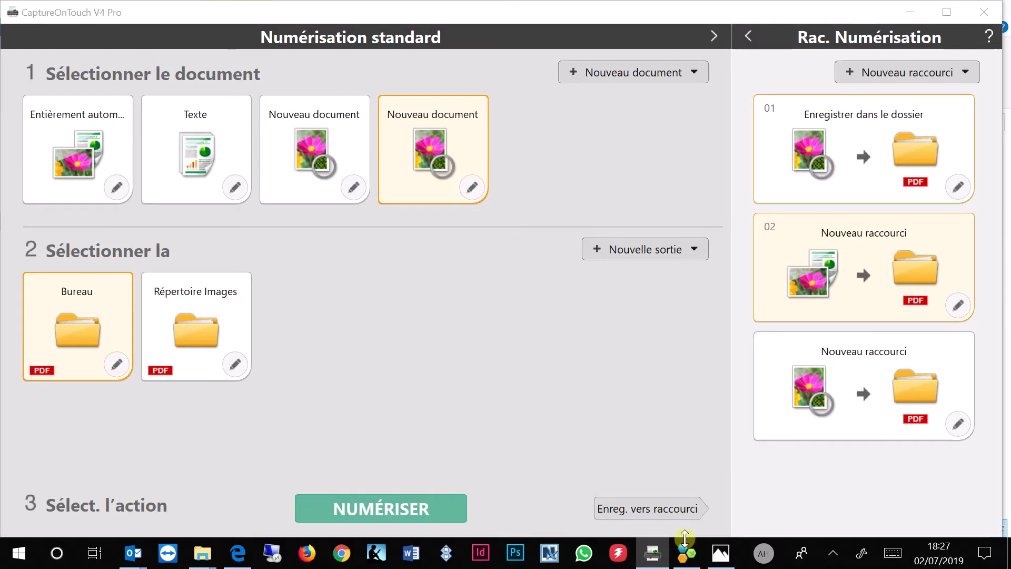
Bring the running scan's window to the front to see the scanned batches
click(720, 553)
click(661, 487)
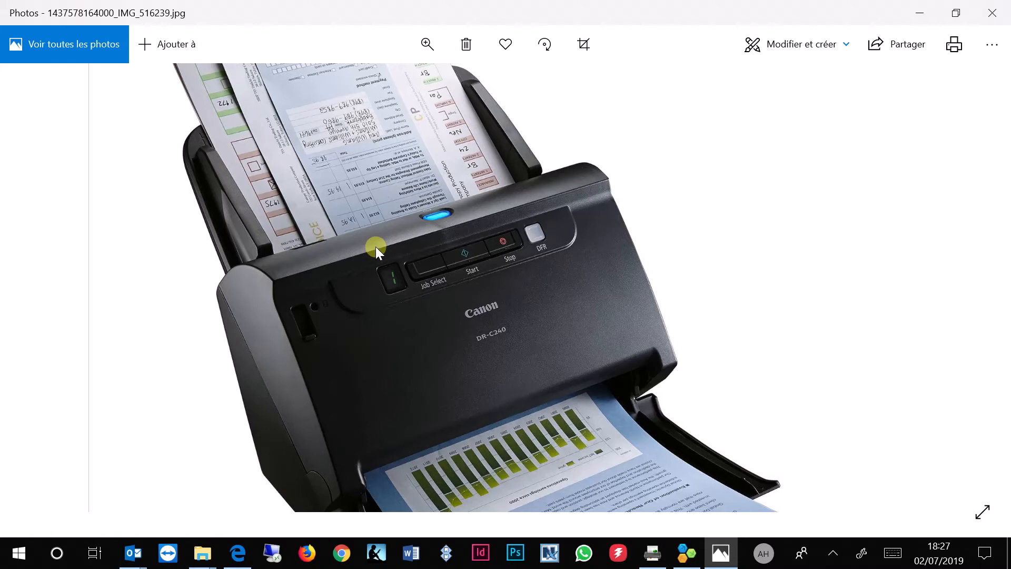
click(652, 553)
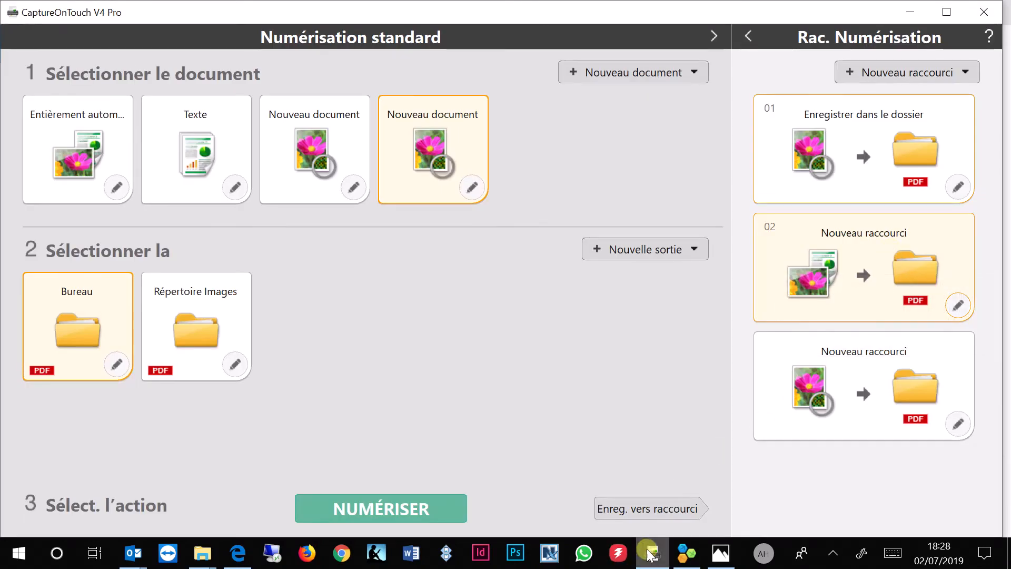
click(720, 553)
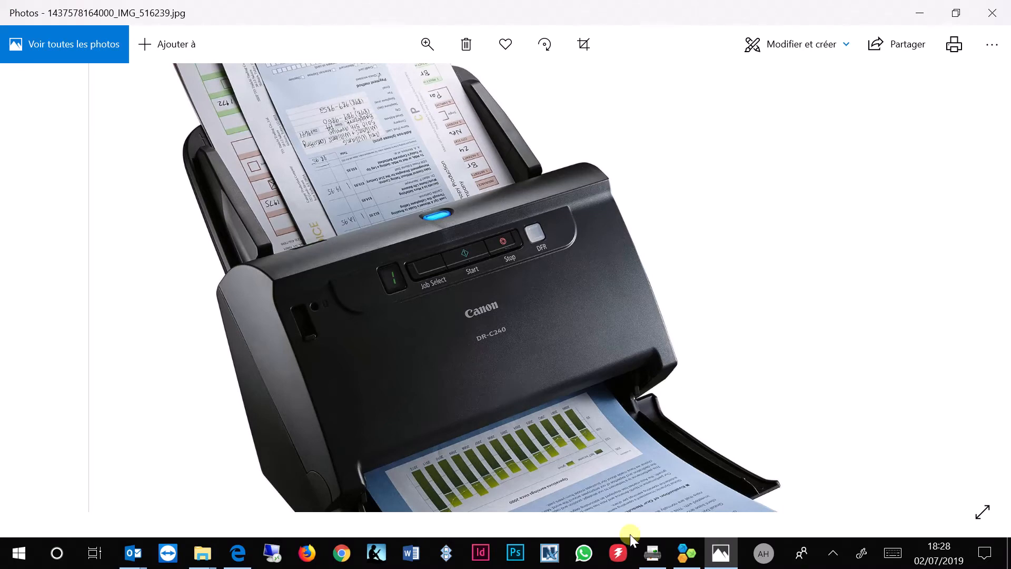
mouse_move(655, 553)
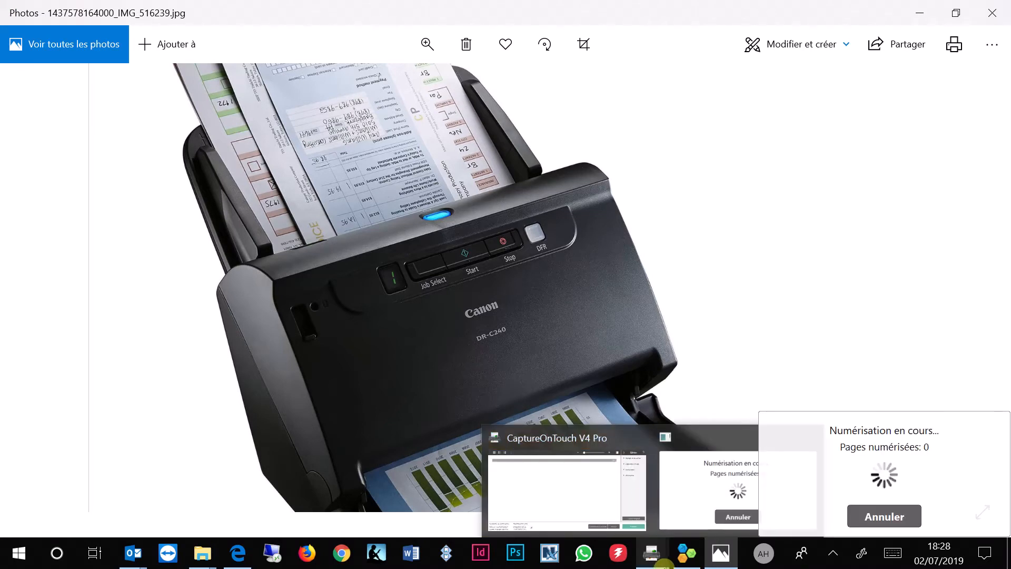
click(605, 434)
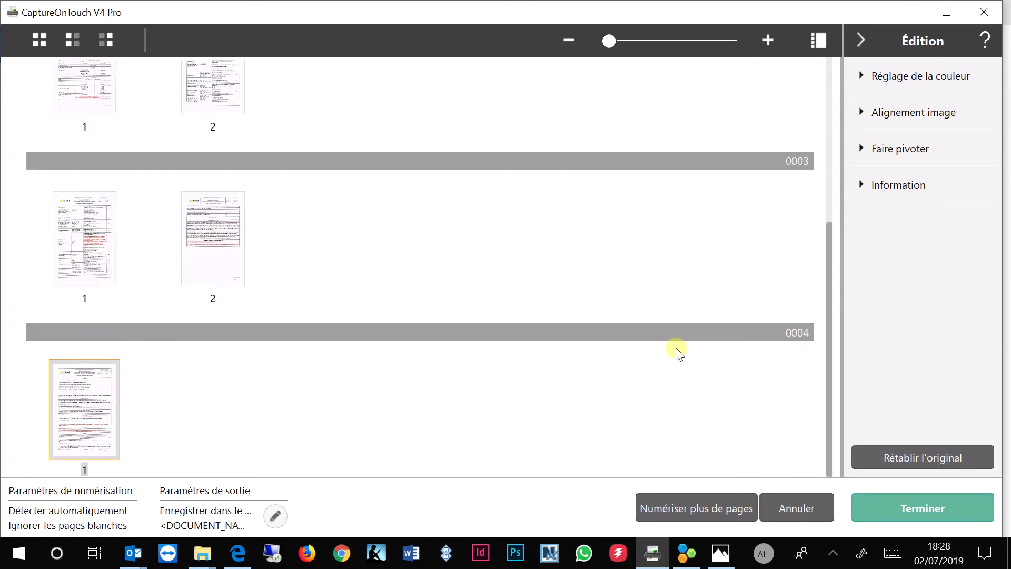
Display the document name information for batch 0001 in the Edition panel
scroll(641, 302, up, 2)
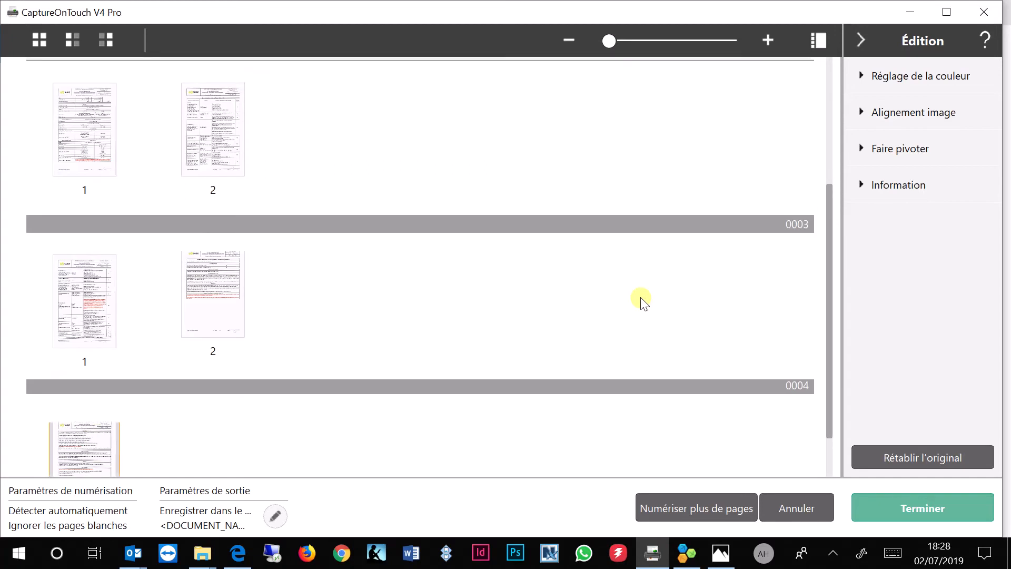
scroll(642, 302, up, 2)
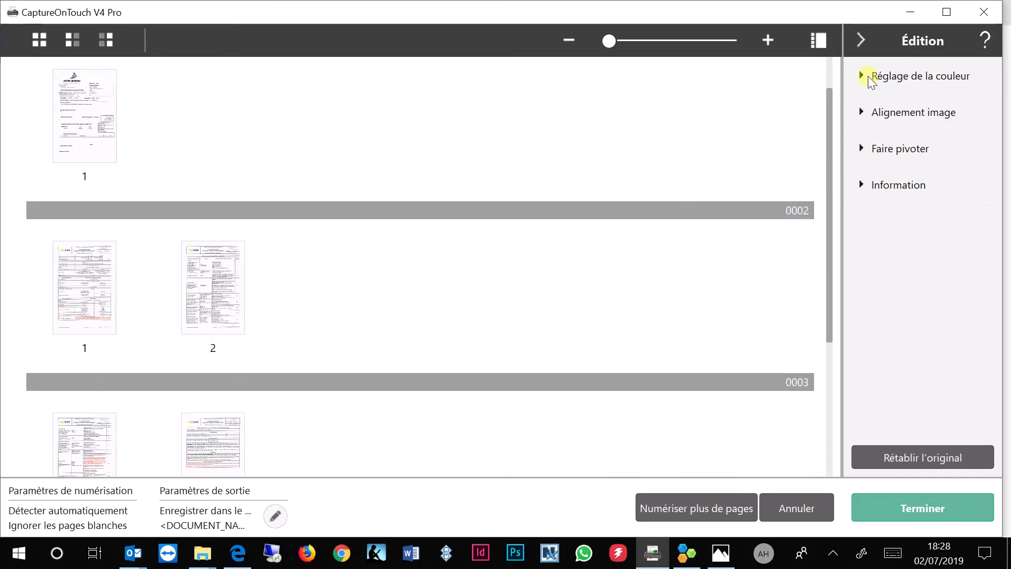
scroll(481, 275, up, 1)
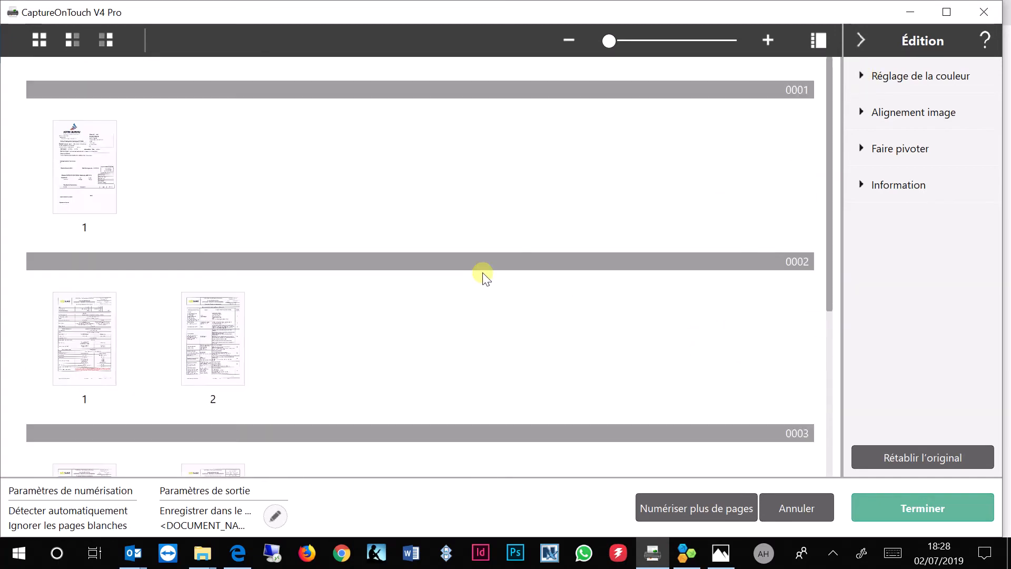
click(793, 87)
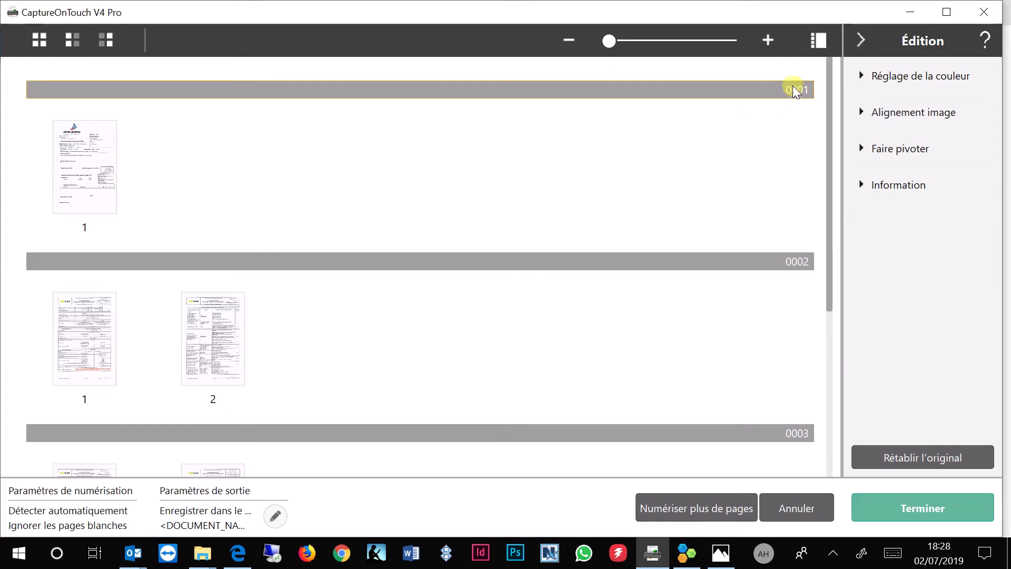
click(890, 185)
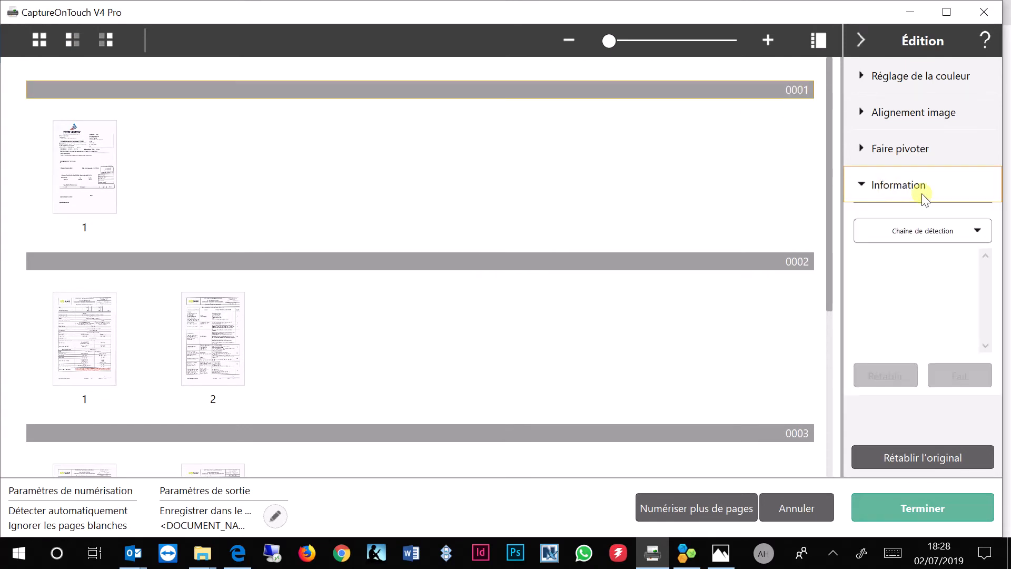
click(976, 231)
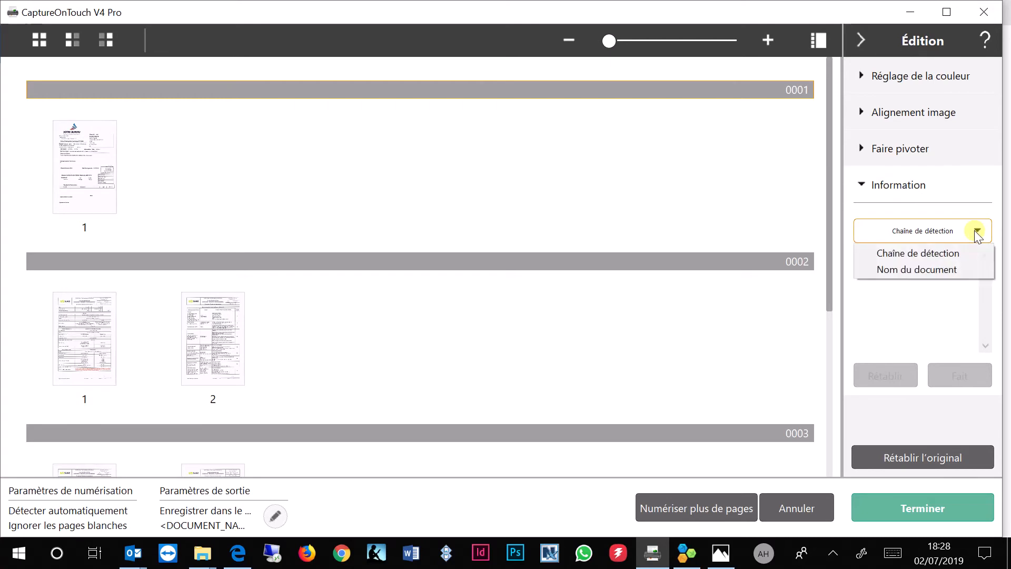
click(923, 270)
drag(895, 267, 797, 247)
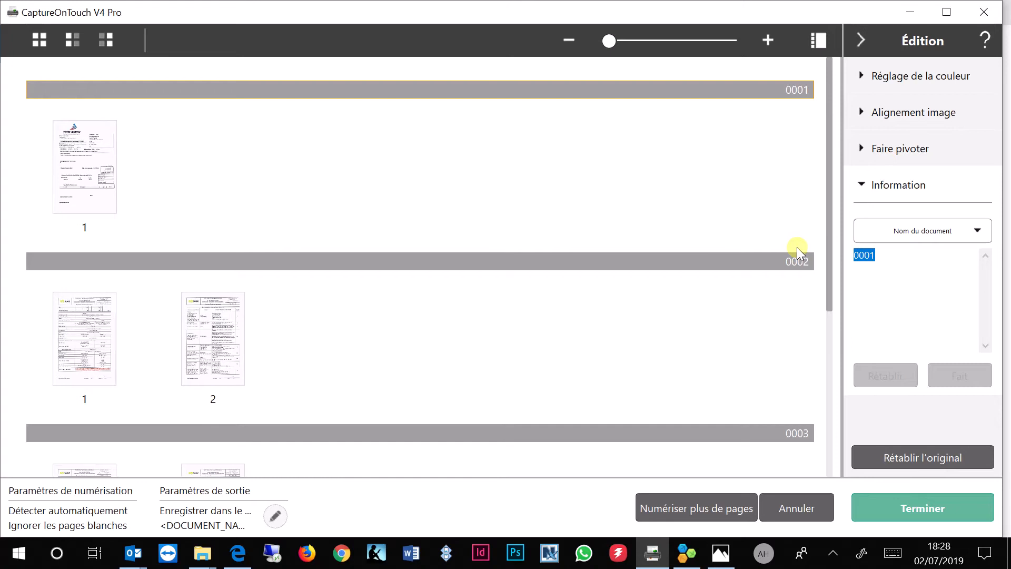
Rename the first batch's document as FACTURE EDF and apply it
text(FACTURE EDF)
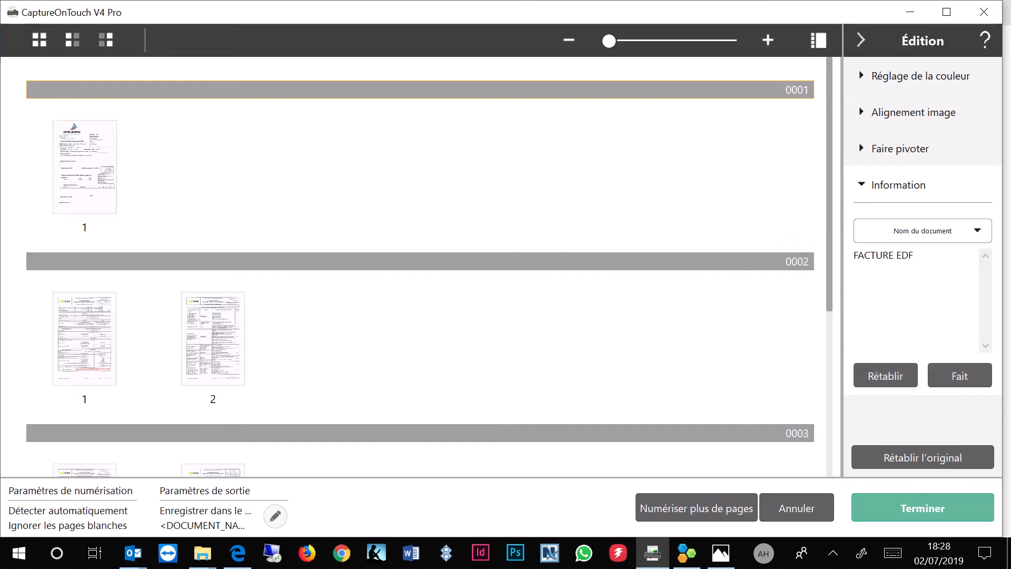
click(949, 374)
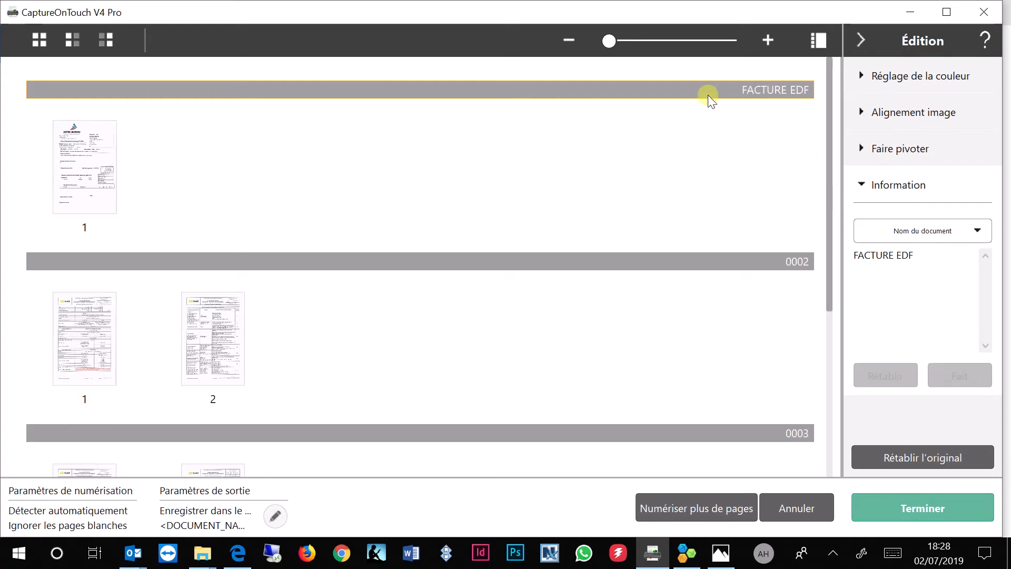
Select the second batch and rename its document as FACTURE ORANGE
click(788, 262)
drag(905, 255, 813, 243)
text(FACT)
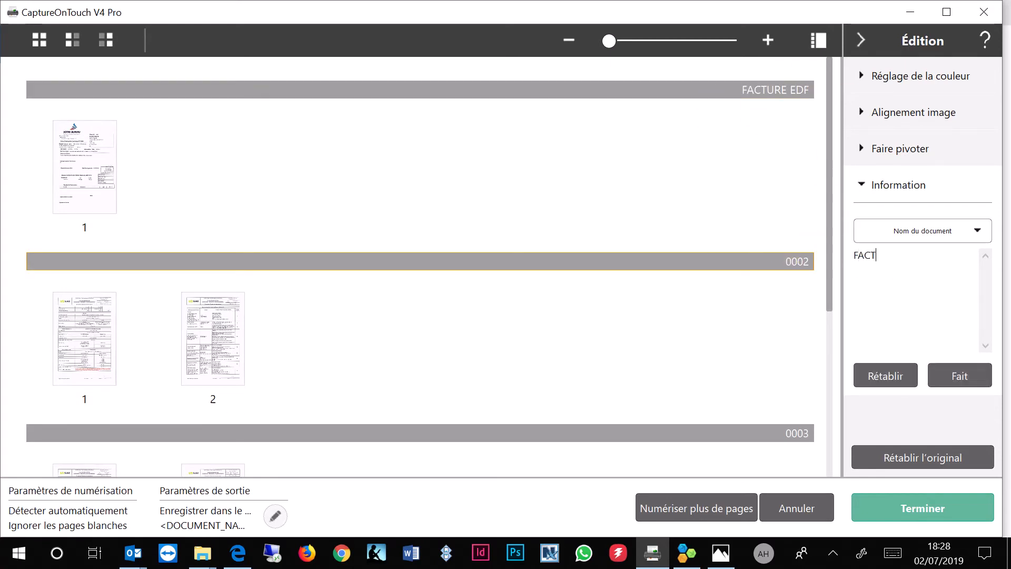
text(URE ORANGE)
click(973, 377)
Select the third batch and rename its document as FACTRUE EAU
click(763, 438)
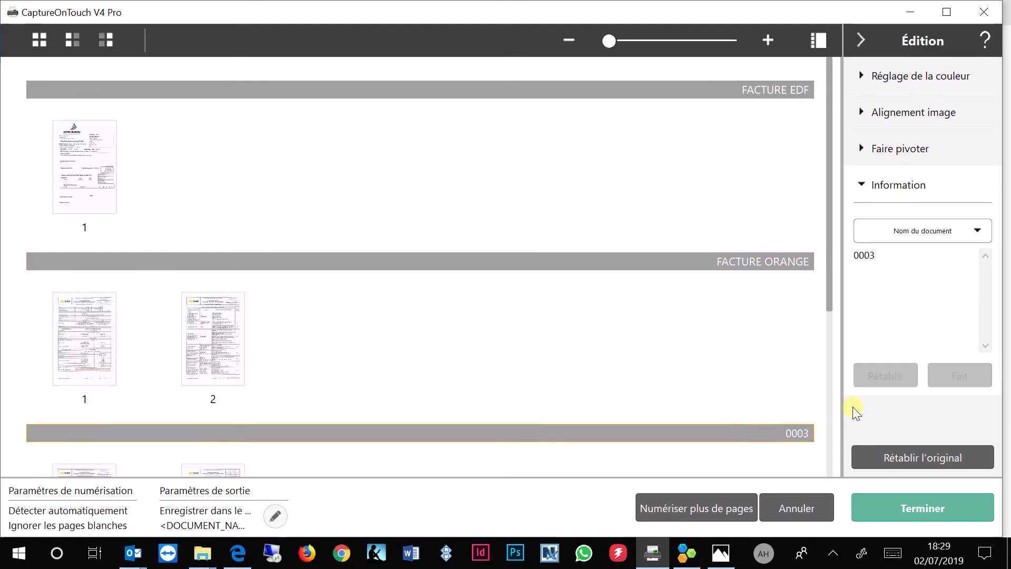
drag(880, 256, 843, 244)
text(FACTU)
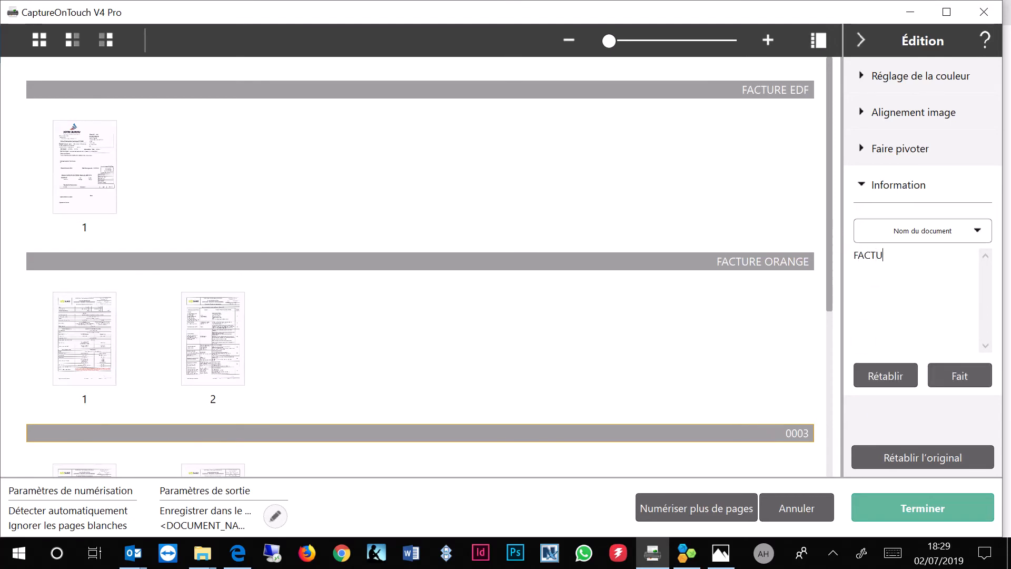
text(TRU)
key(BackSpace)
text(RUE EAU)
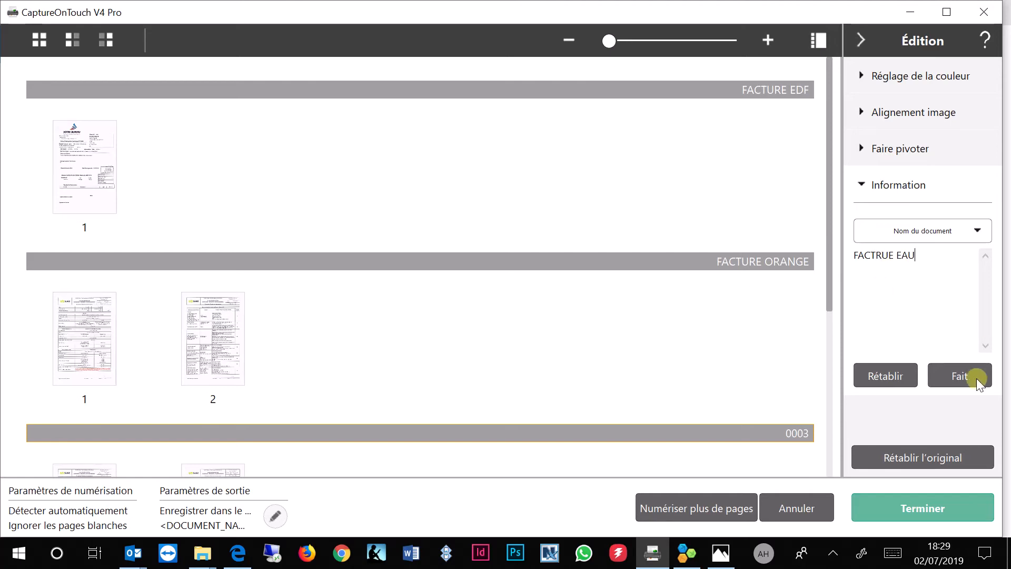
click(956, 381)
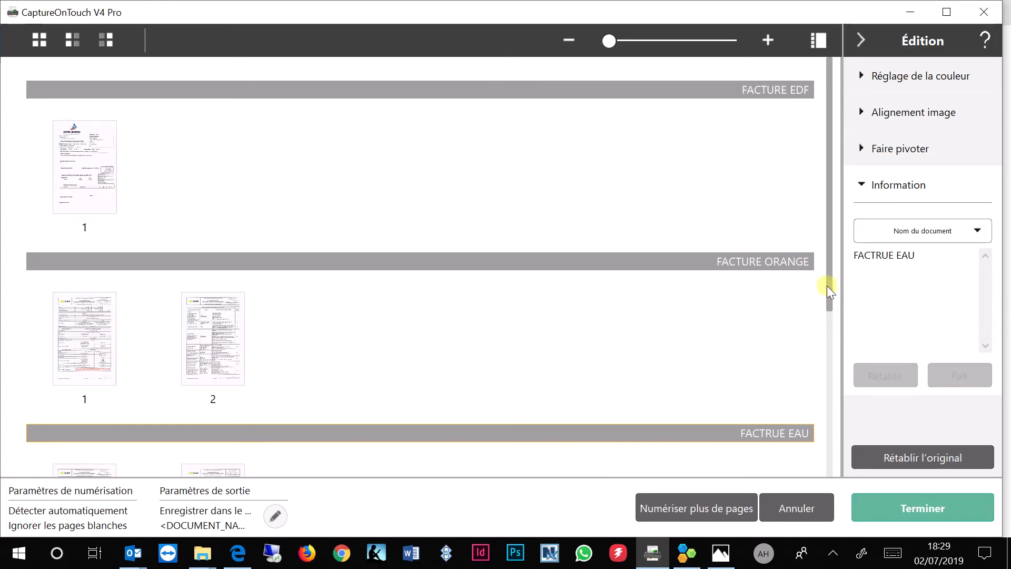
Select the fourth batch and rename its document as FACTURE VOITURE
drag(830, 288, 833, 421)
click(811, 386)
drag(884, 257, 836, 244)
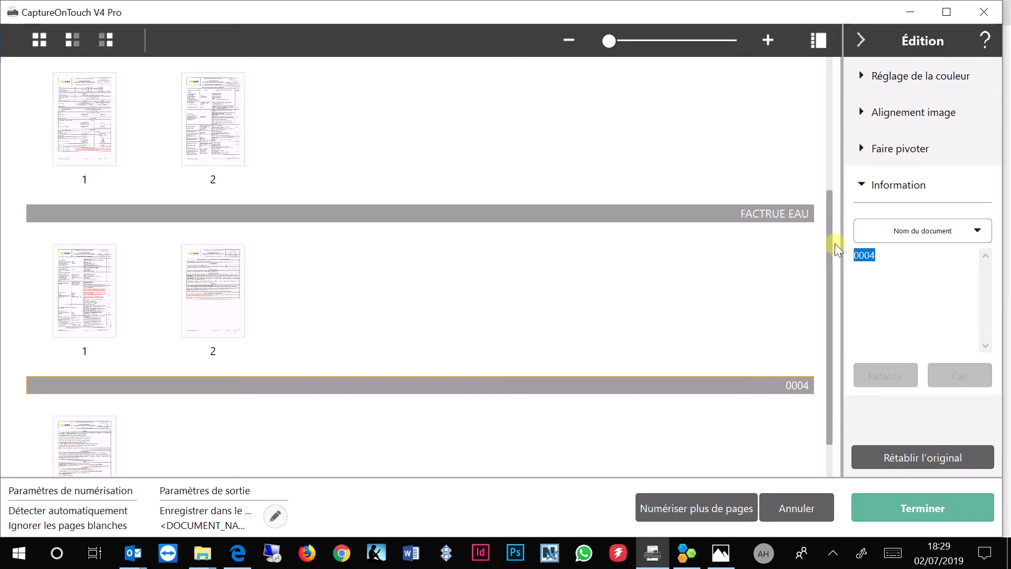
text(FAC)
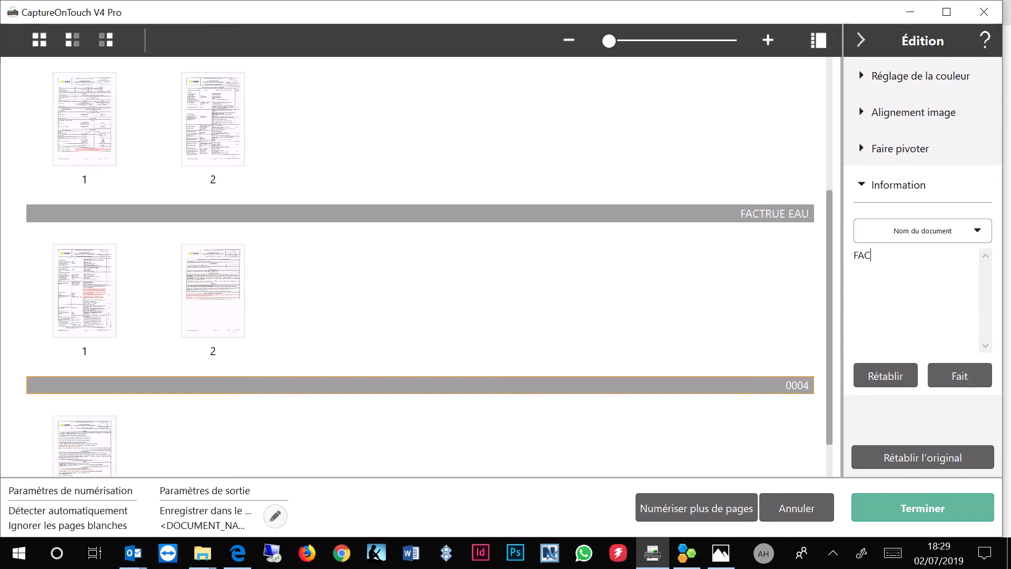
text(TURE VOITURE)
click(963, 375)
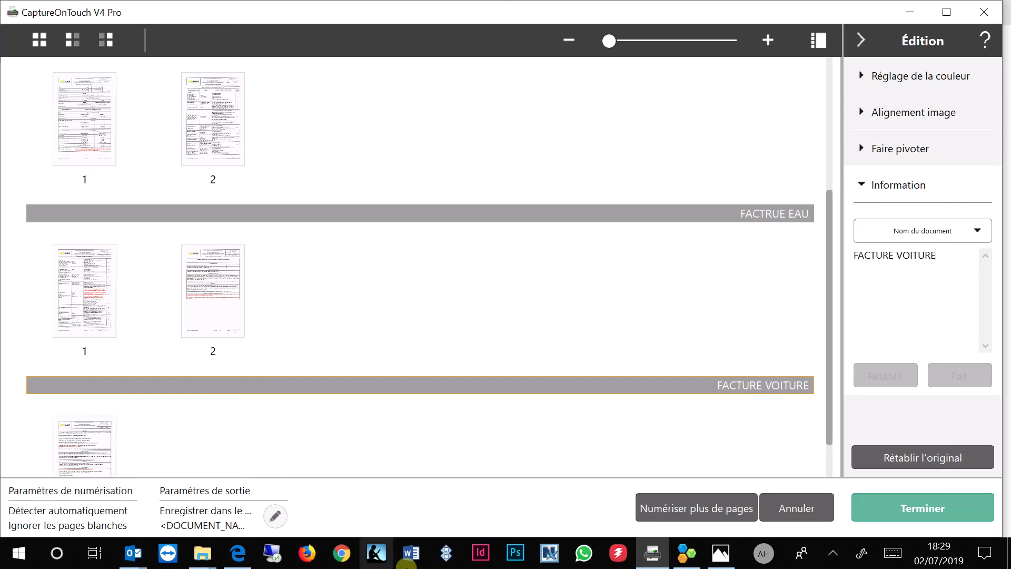
Finish the scan to save the named documents and switch to the SCAN JLT folder in File Explorer
click(921, 501)
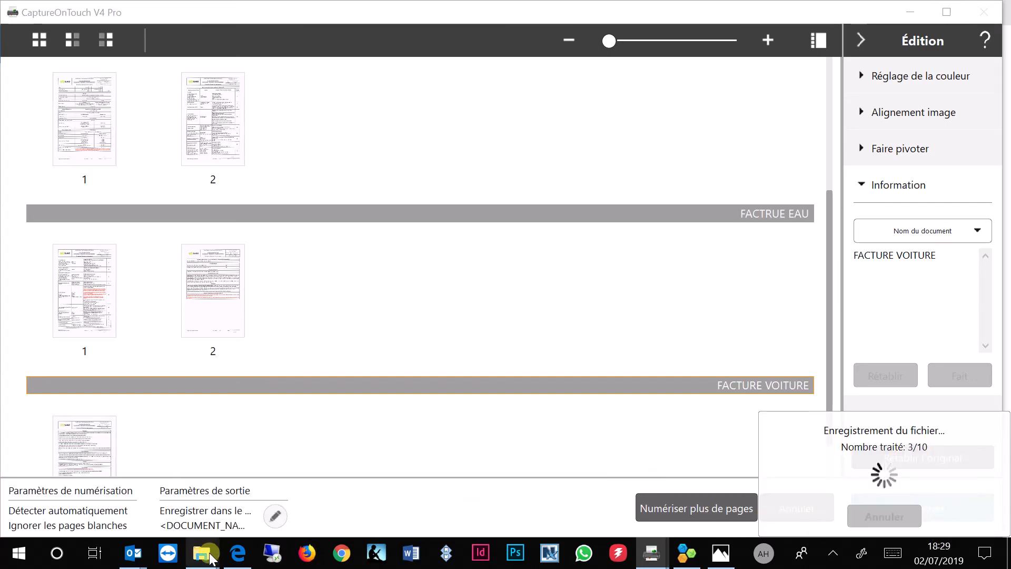
mouse_move(205, 559)
click(96, 444)
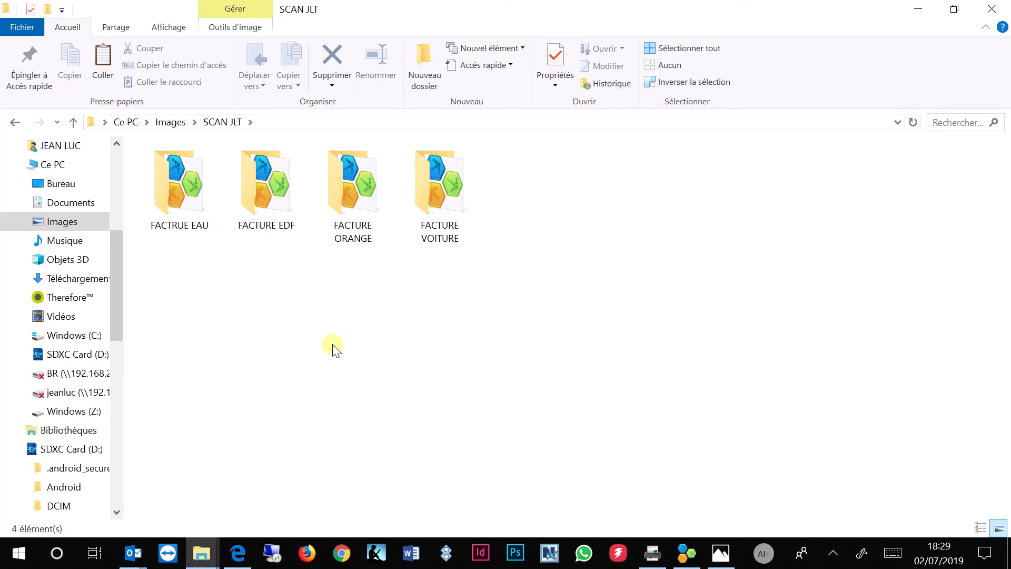
Inspect the FACTURE VOITURE and FACTURE EDF subfolders' PDFs, then return to CaptureOnTouch
double_click(428, 176)
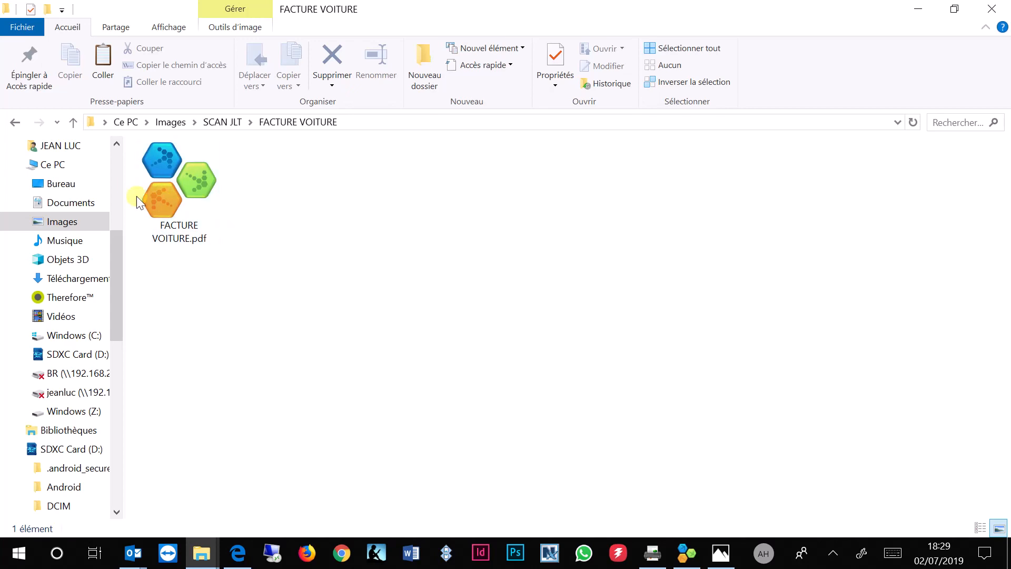
click(222, 122)
double_click(246, 198)
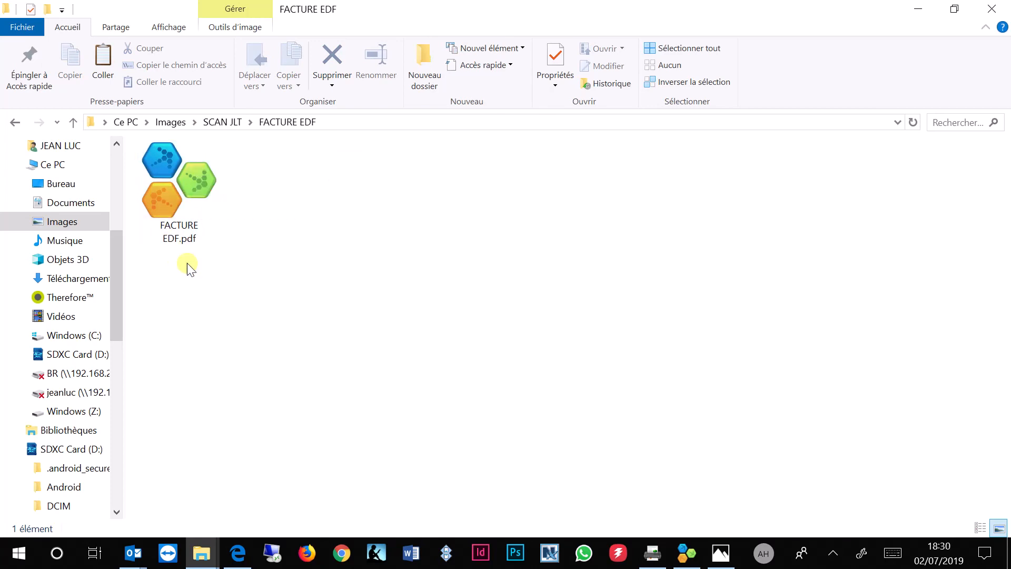
click(654, 554)
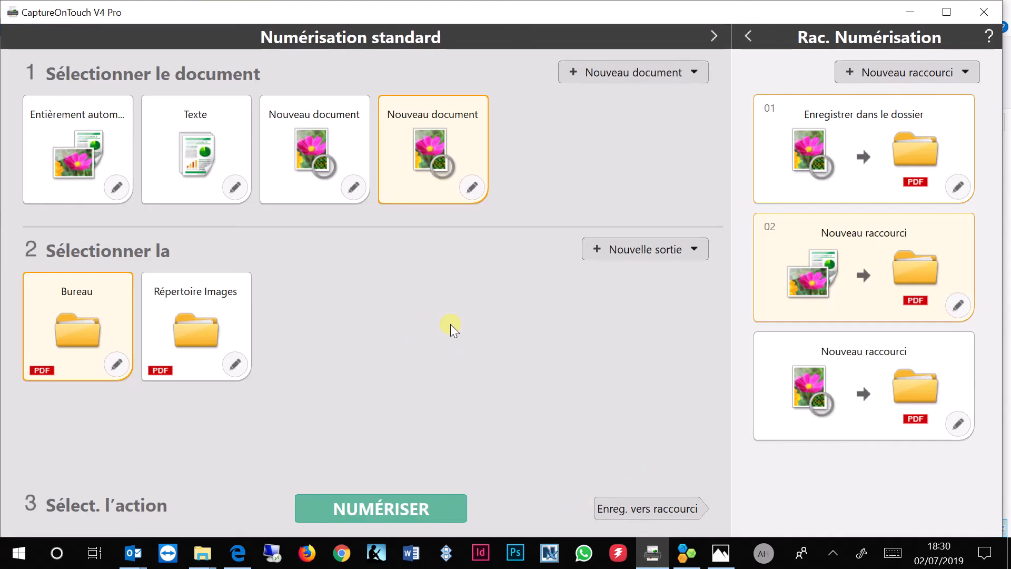